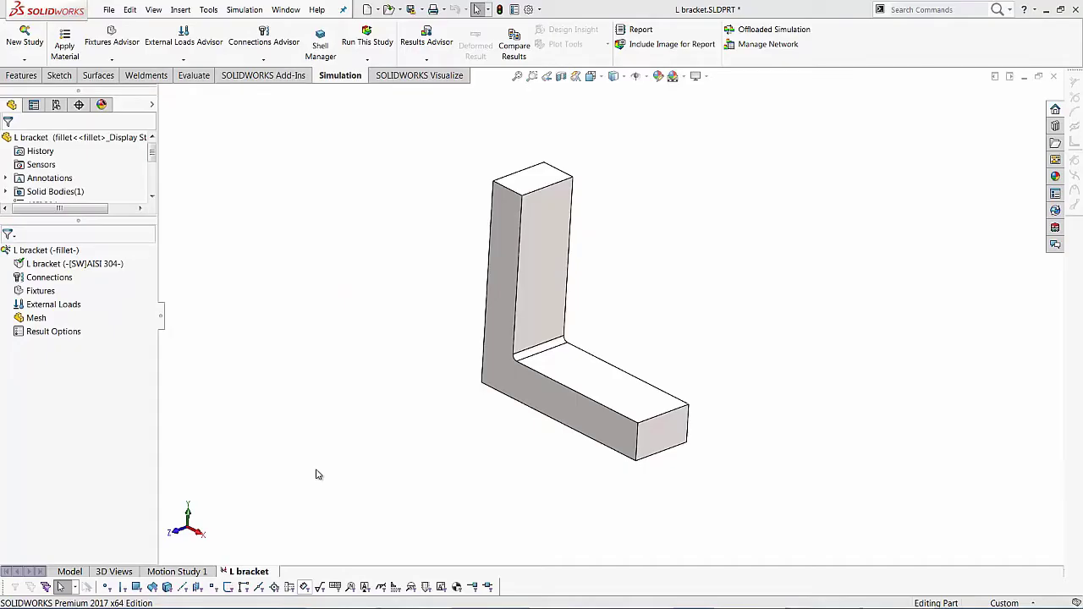
Start a force load on the end face of the L bracket's horizontal leg.
middle_drag(376, 309, 747, 295)
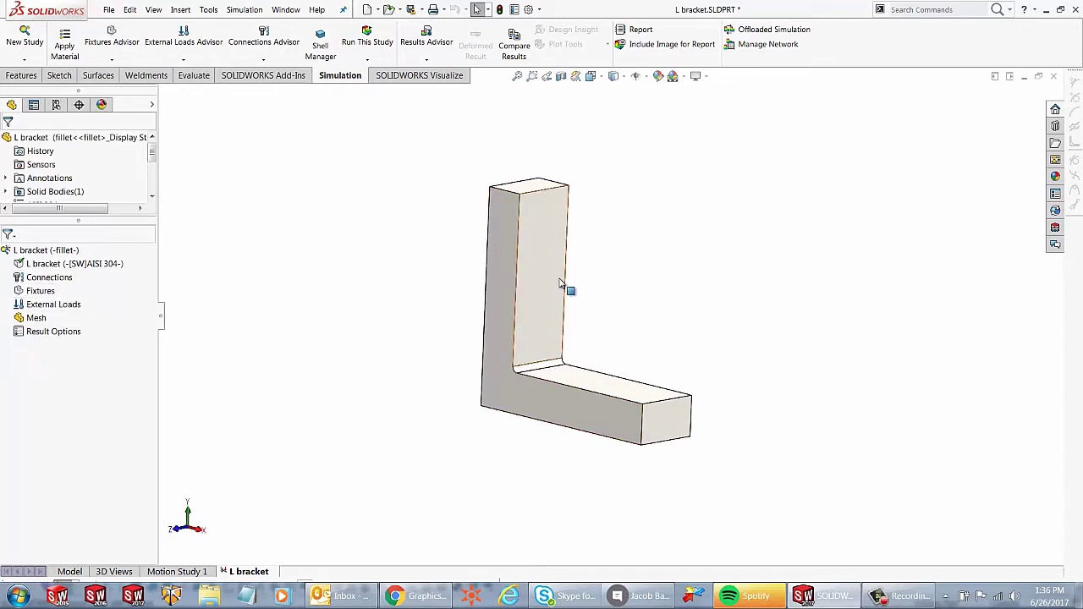
right_click(45, 308)
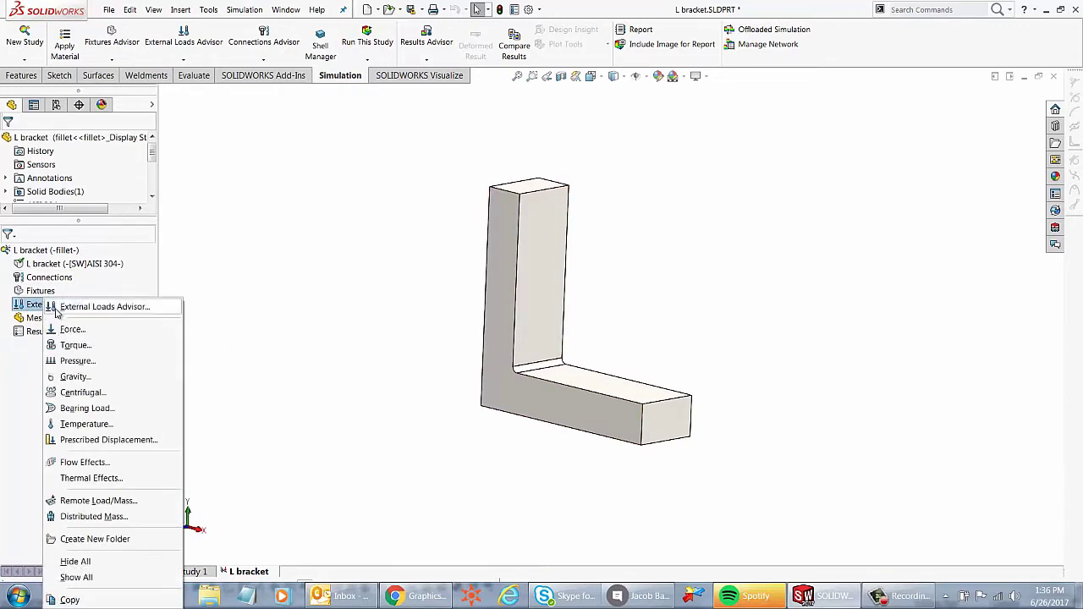
click(73, 330)
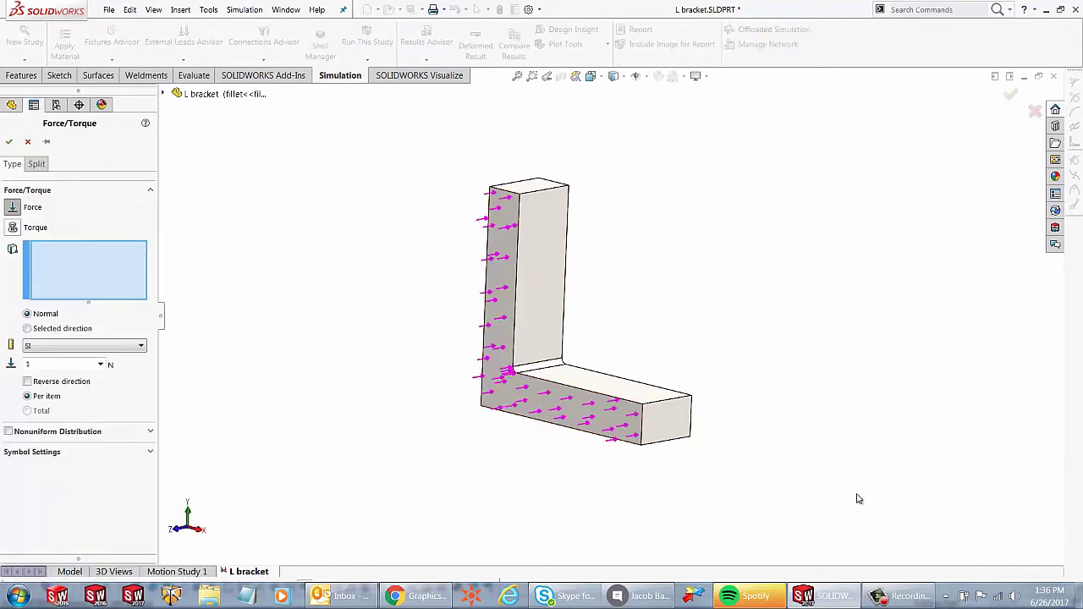
click(667, 426)
scroll(662, 414, down, 3)
scroll(606, 278, up, 5)
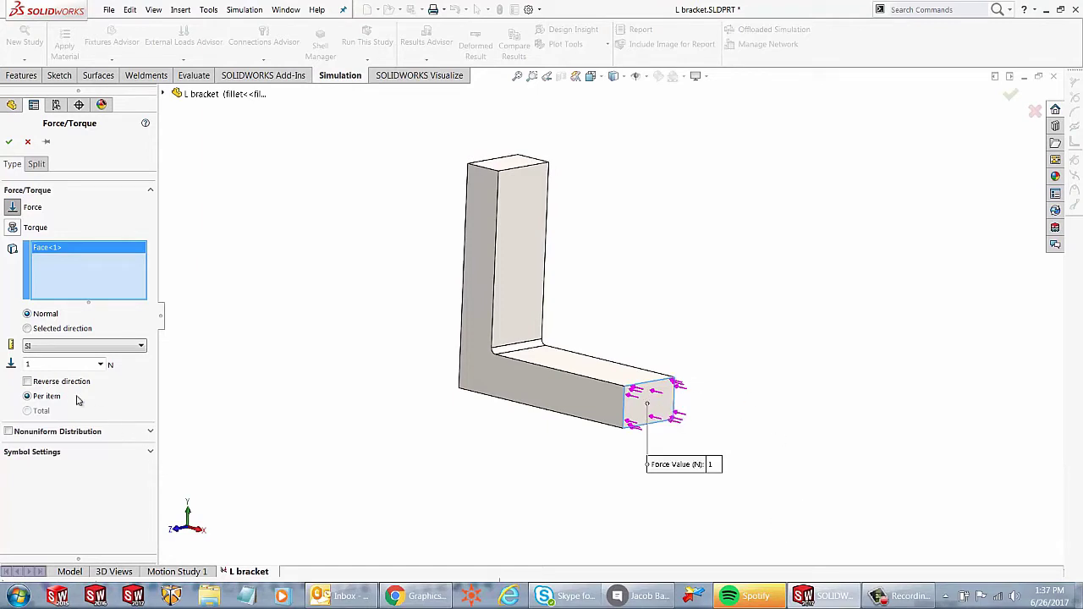
Direct the force along the end face's vertical edge with a value of 1000 N and reverse its direction.
key(Tab)
click(28, 329)
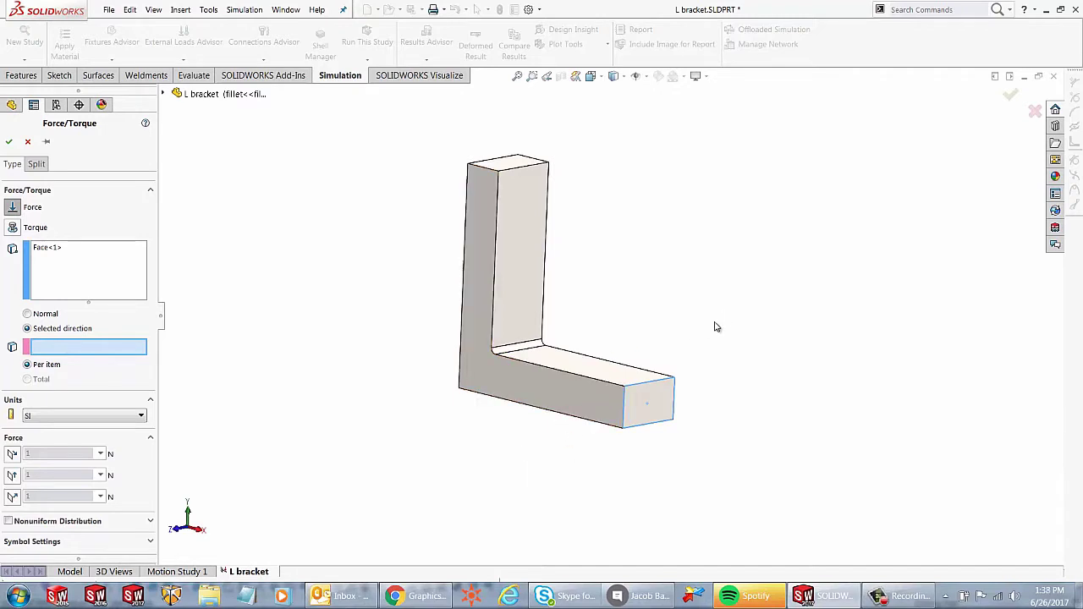
scroll(579, 385, up, 3)
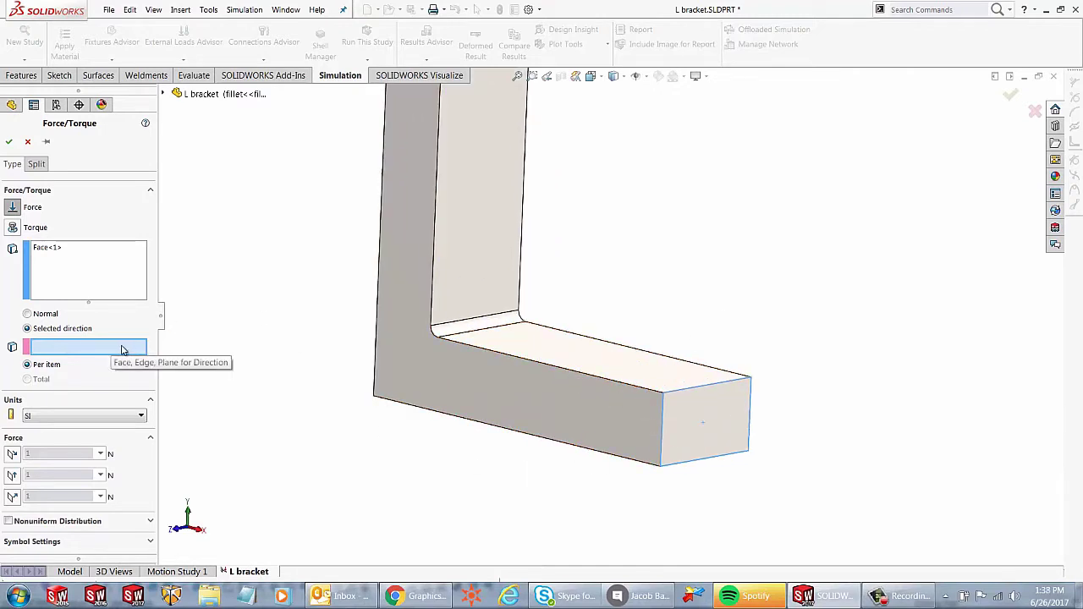
click(668, 436)
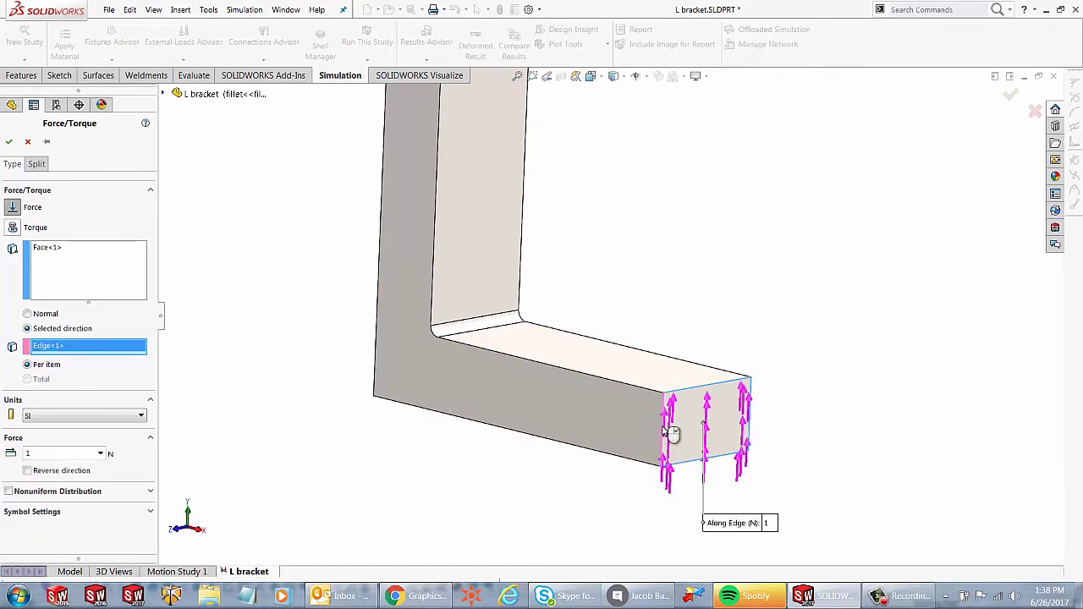
click(42, 455)
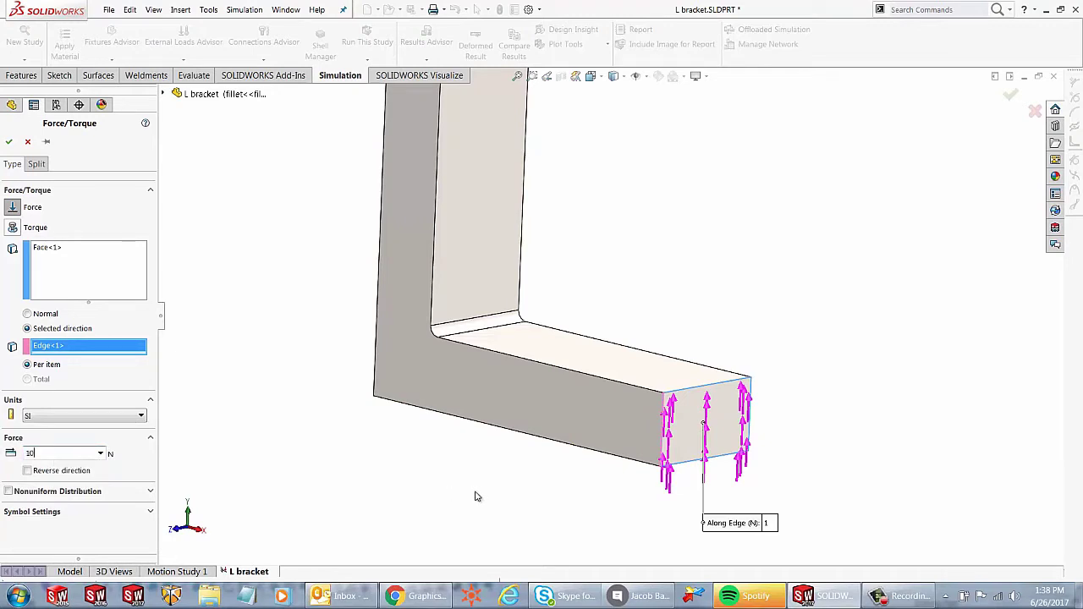
text(1000)
key(Return)
click(28, 472)
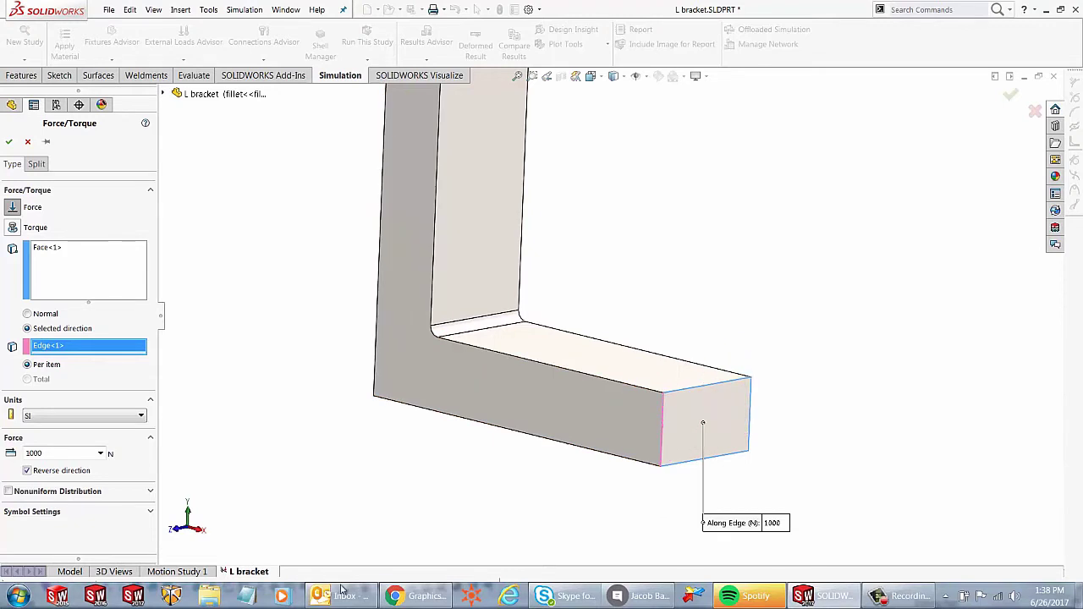
Replace the edge with the Top plane as the force's direction reference.
right_click(50, 348)
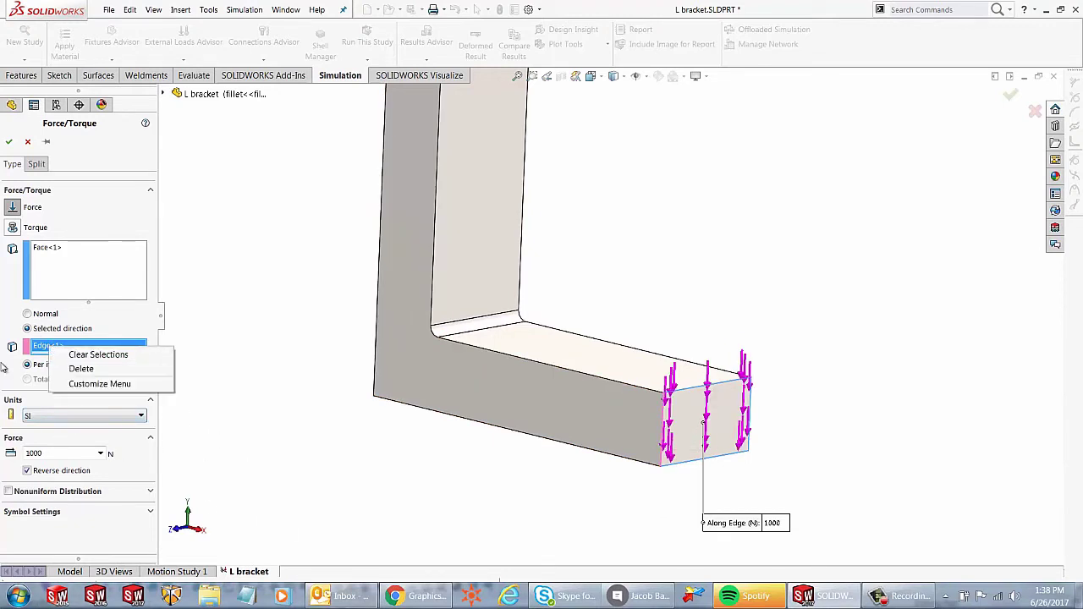
click(73, 356)
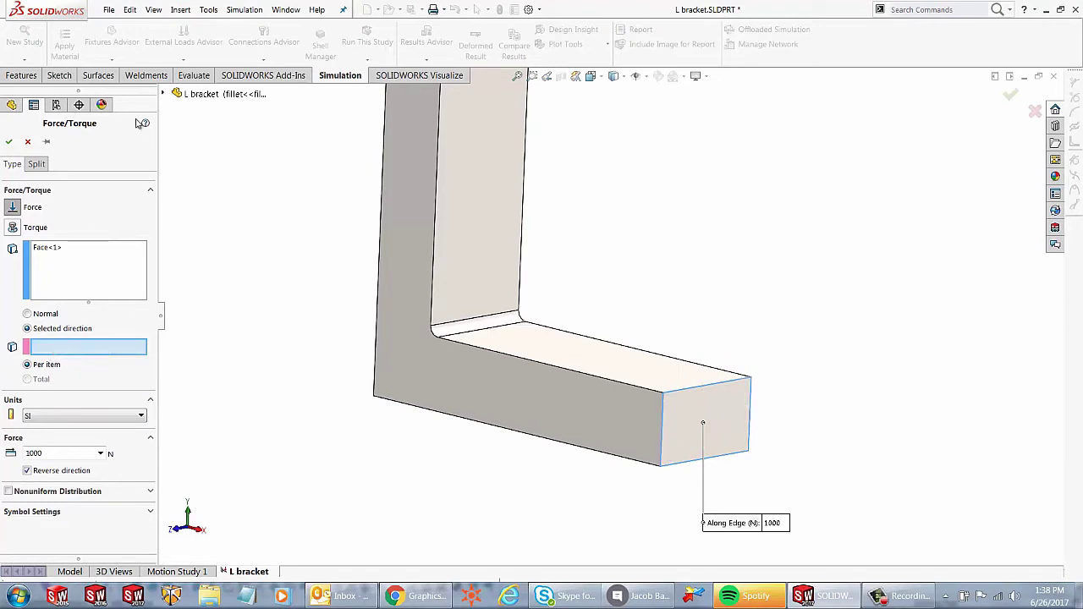
click(166, 93)
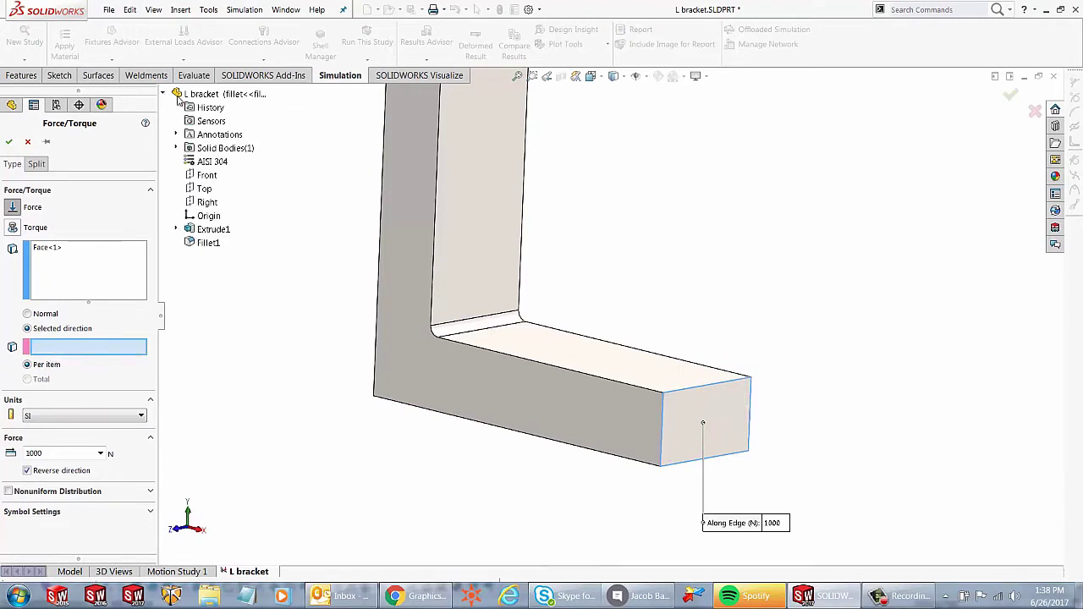
click(204, 190)
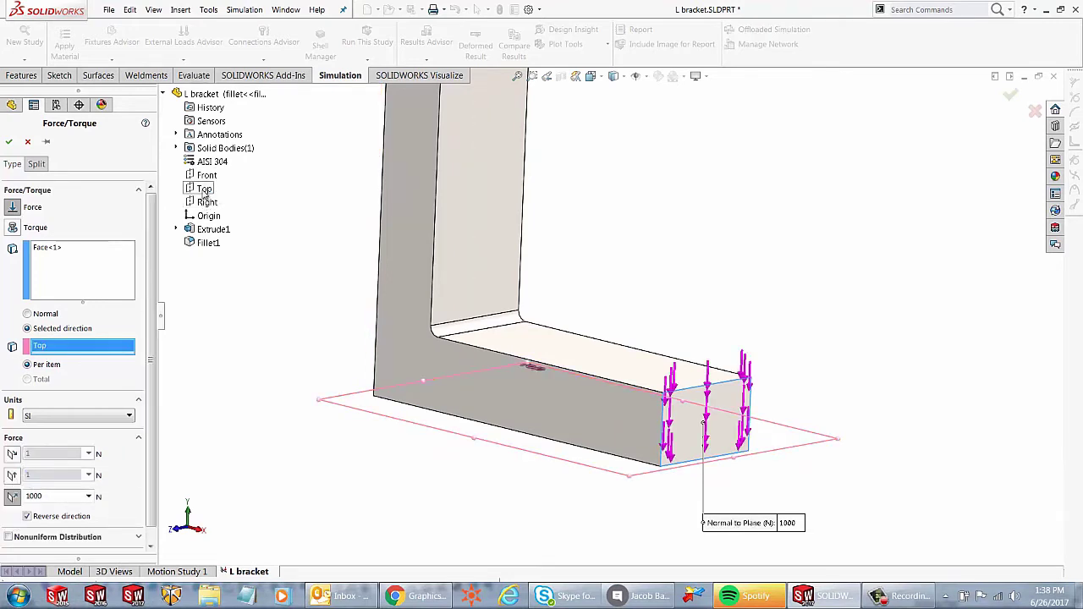
Try the force component along plane direction 1, and return to the component normal to the plane.
click(13, 497)
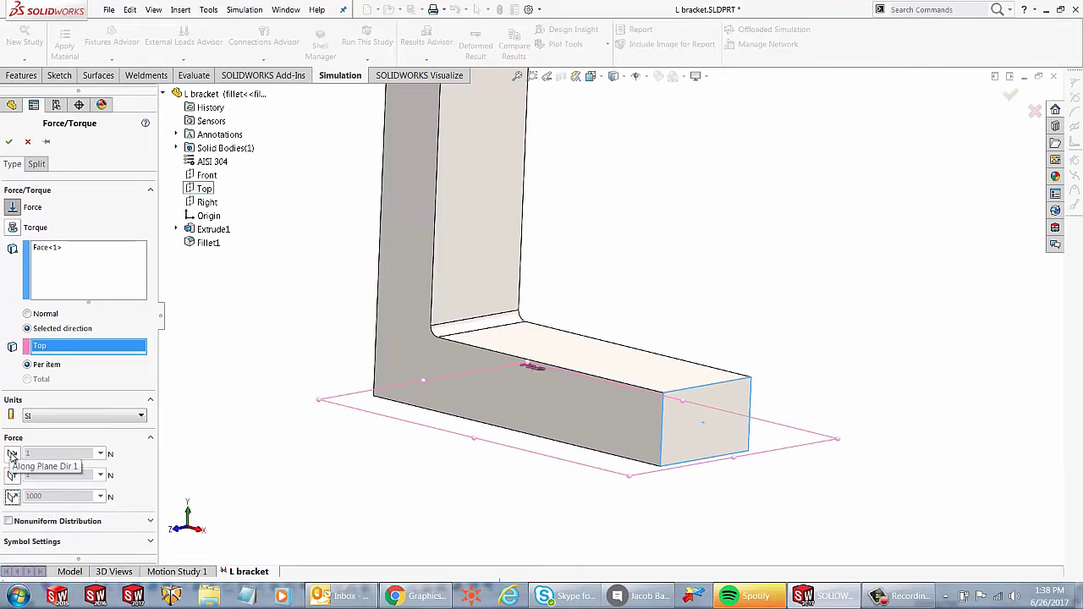
click(13, 454)
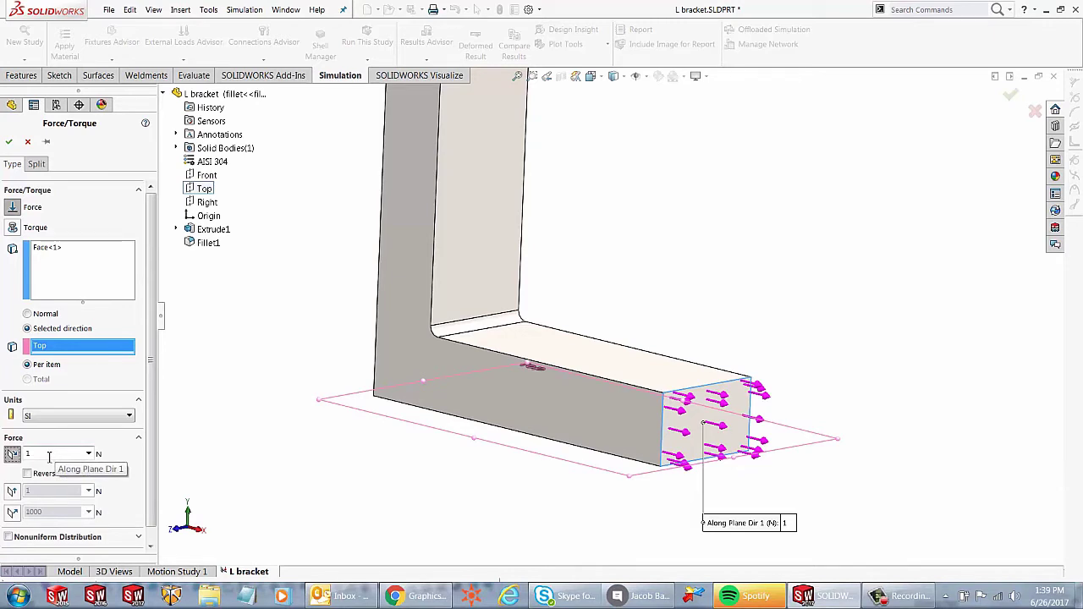
click(13, 455)
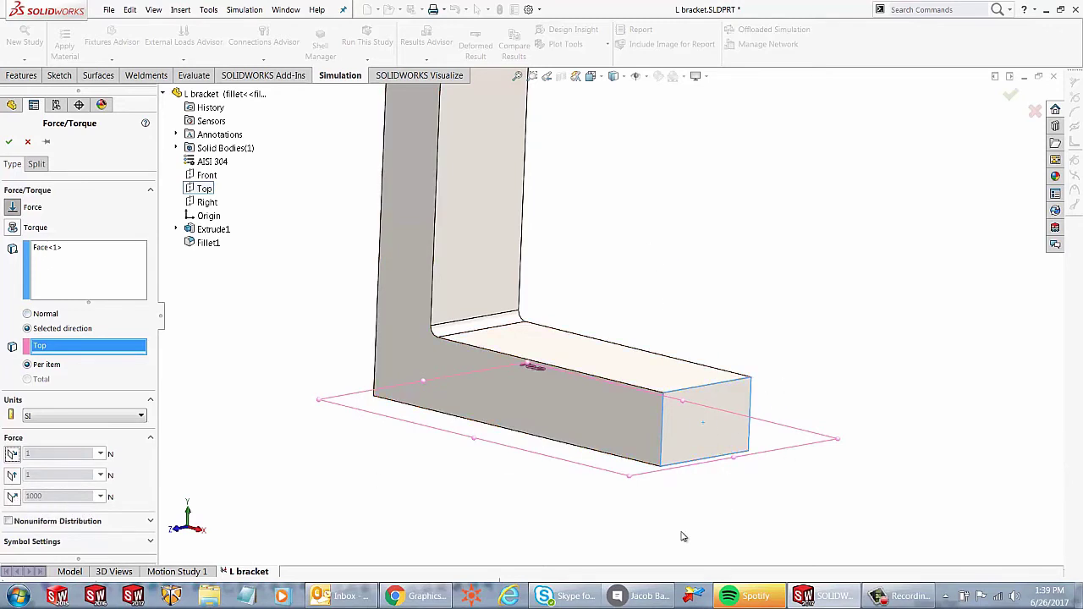
click(12, 496)
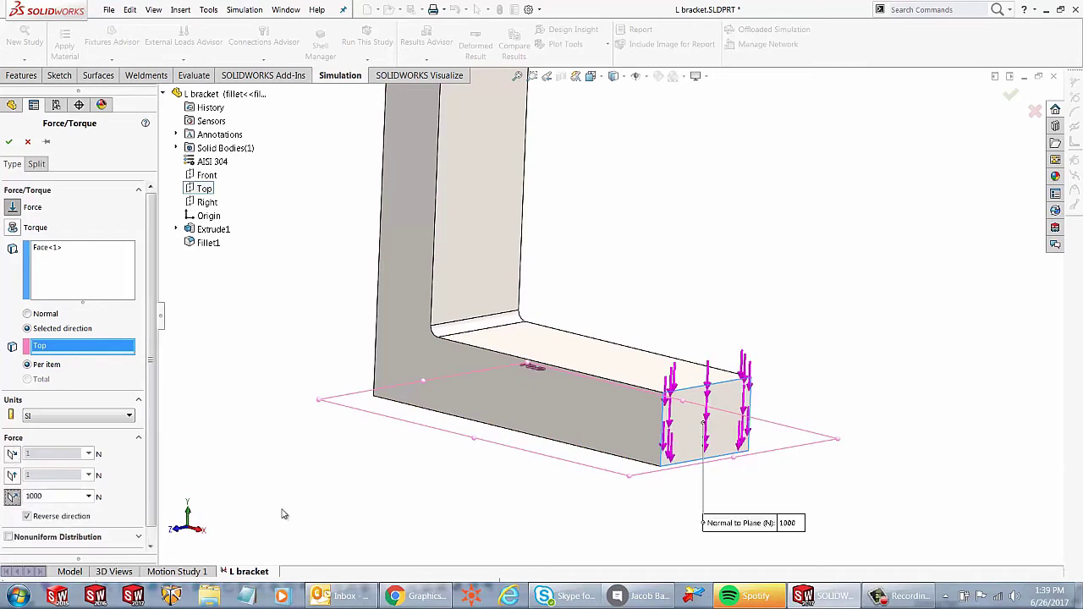
Add a 500 N force component along plane direction 2 on the end face.
click(28, 517)
click(13, 476)
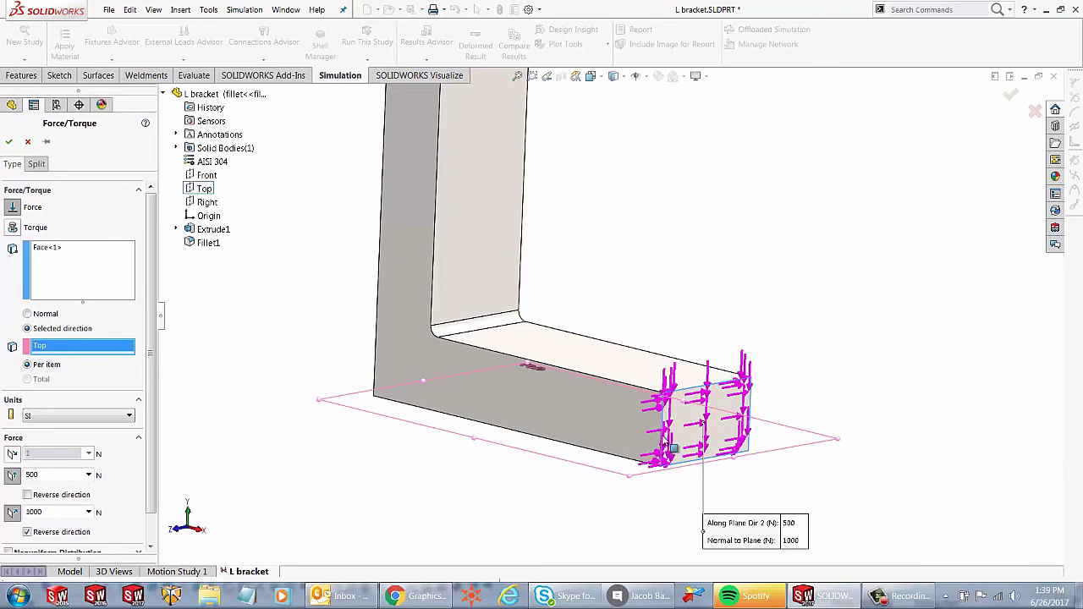
click(663, 413)
scroll(154, 348, down, 2)
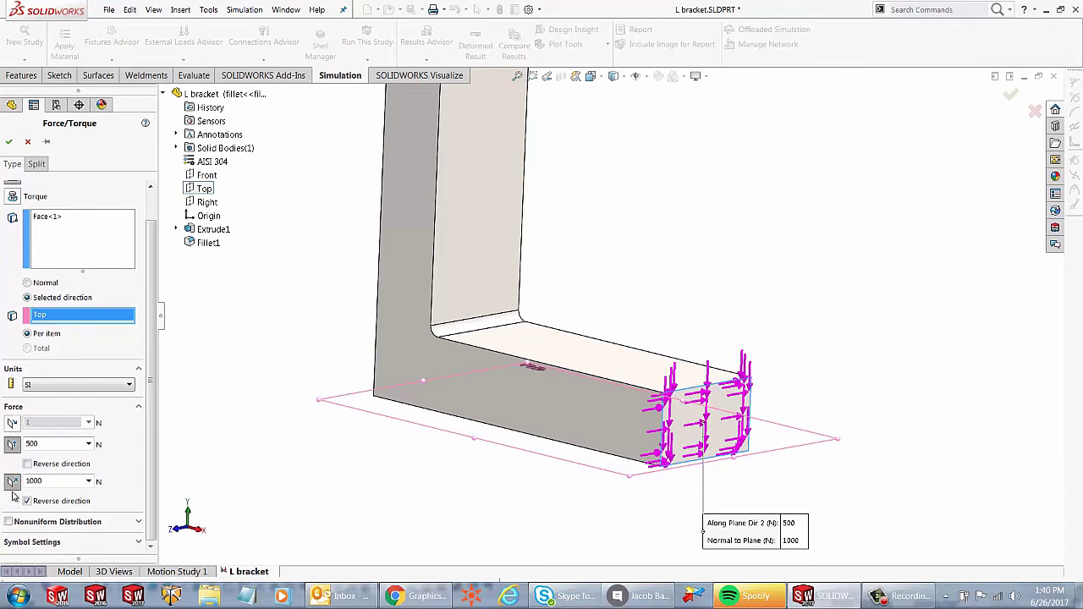
Replace the Top plane with the bracket's end face as the force's direction reference and inspect the load arrows.
right_click(93, 319)
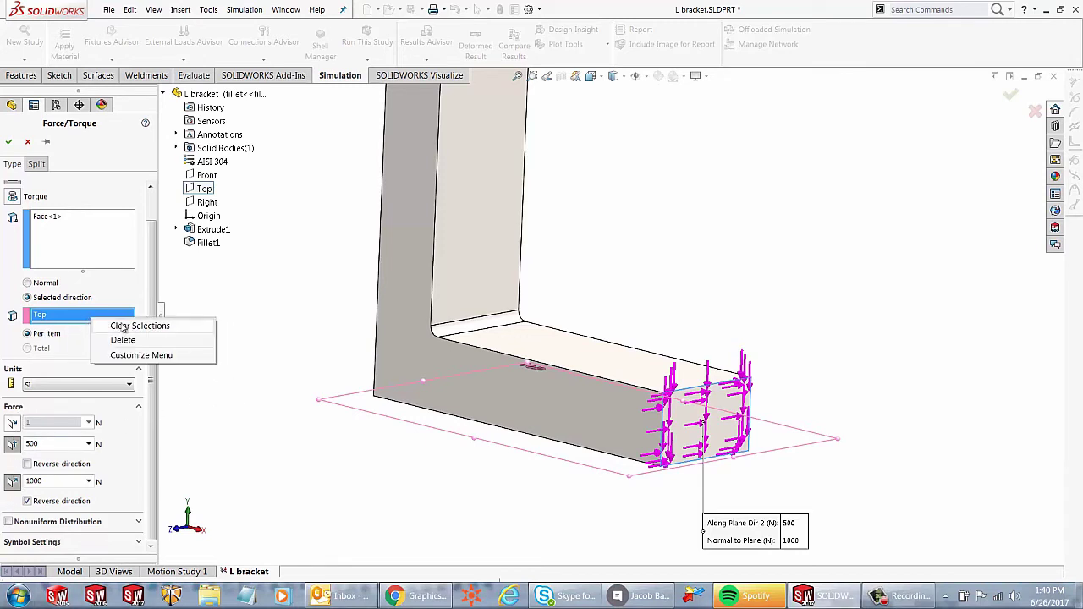
click(121, 327)
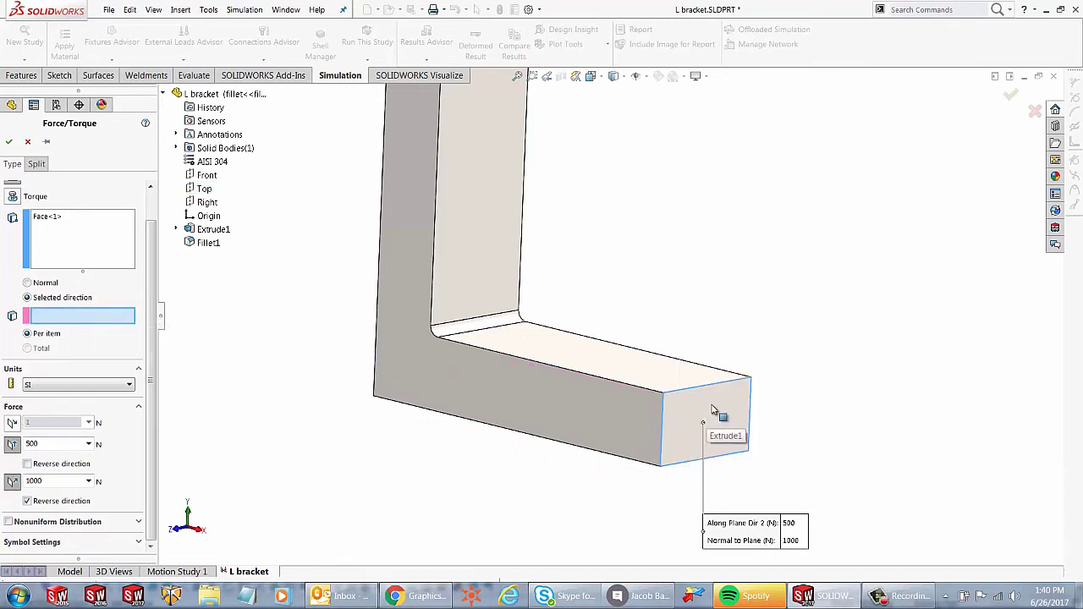
click(727, 414)
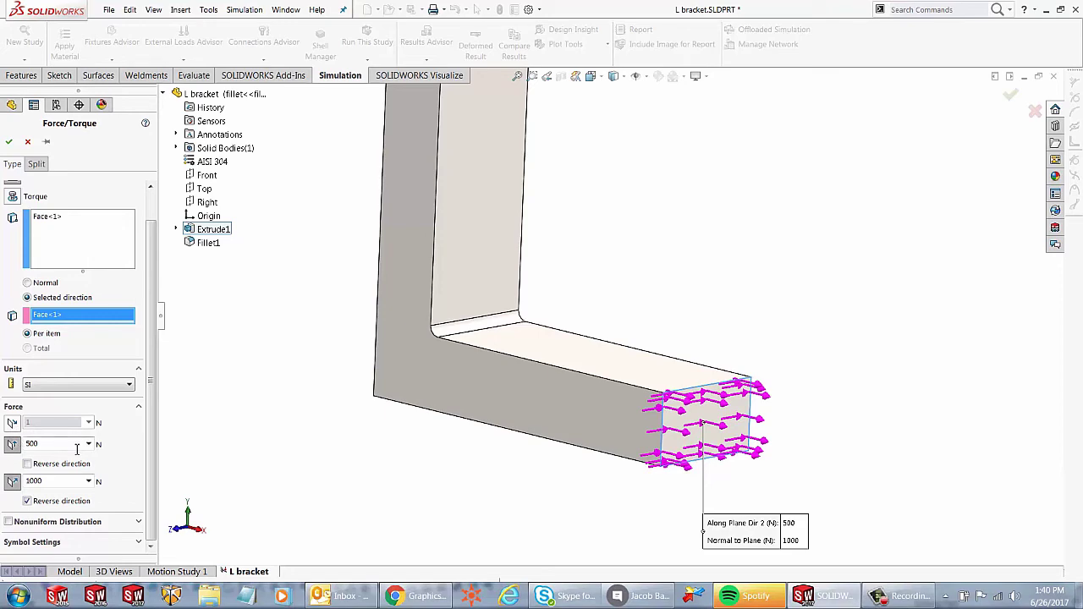
middle_drag(588, 466, 687, 439)
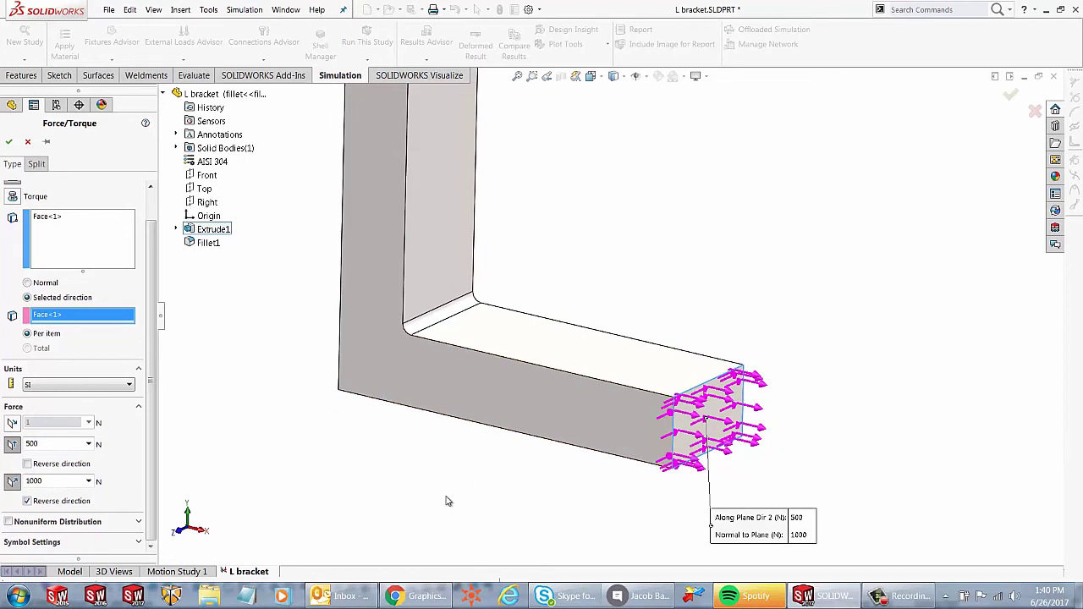
key(f)
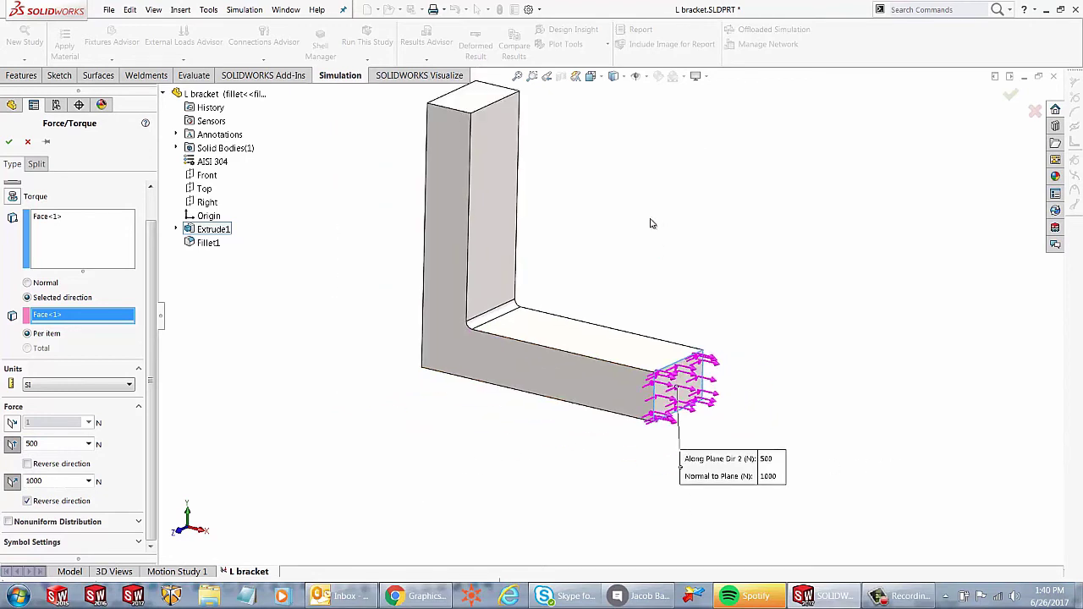
scroll(650, 224, down, 1)
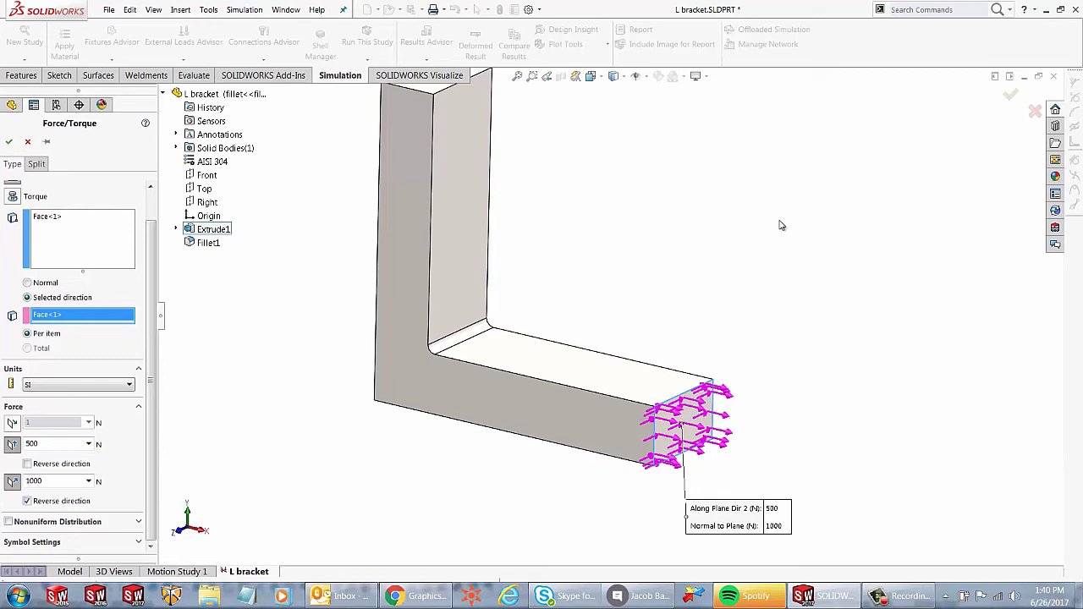
key(ctrl+Up)
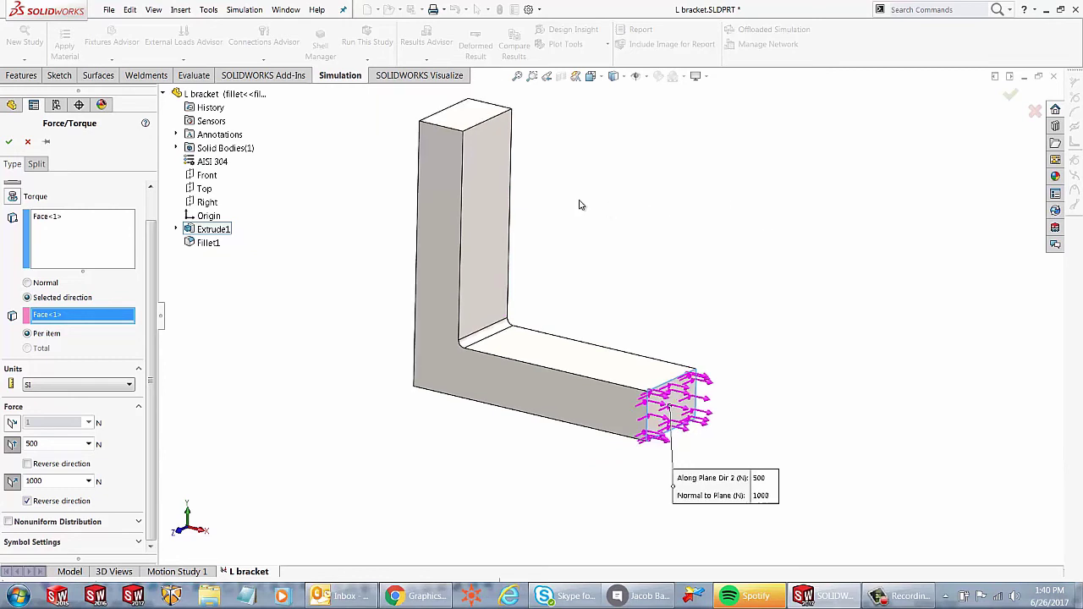
key(ctrl+Down)
key(ctrl+Down)
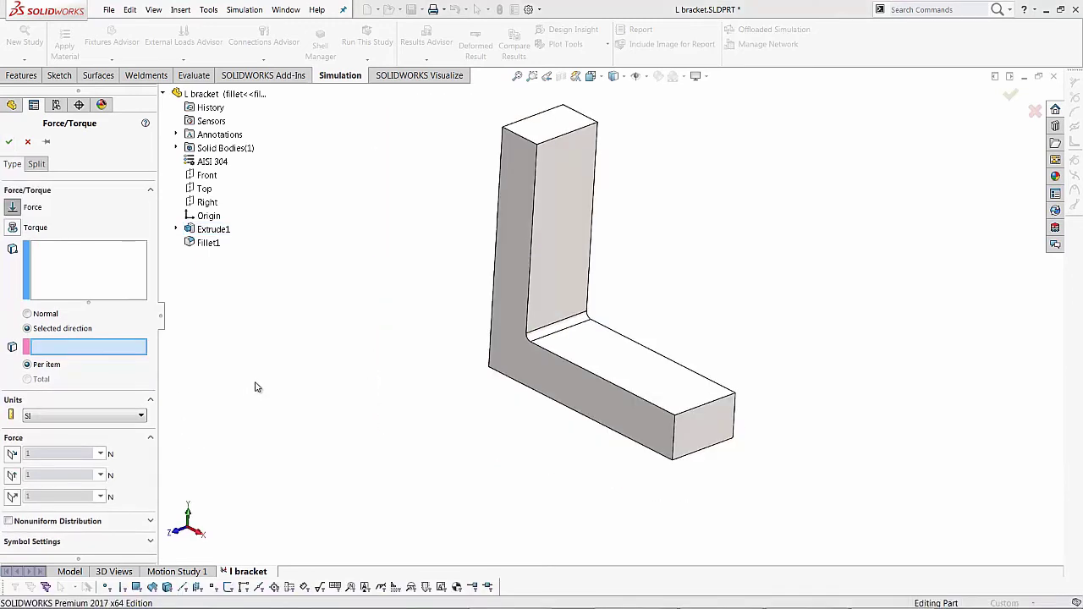
Assign the force to the horizontal leg's end face, with the Front plane as direction reference.
click(86, 289)
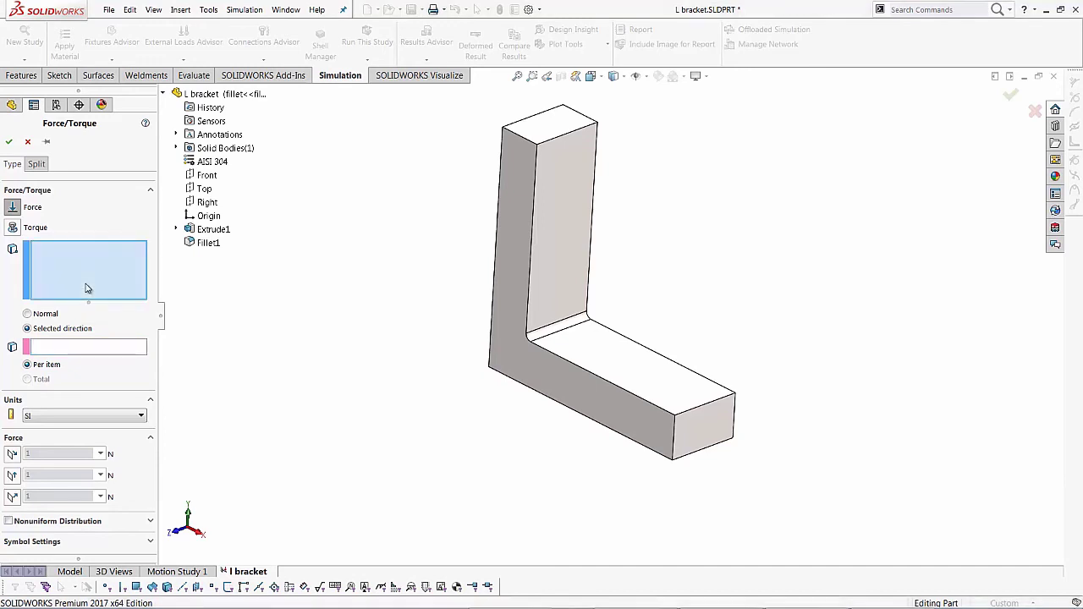
click(693, 424)
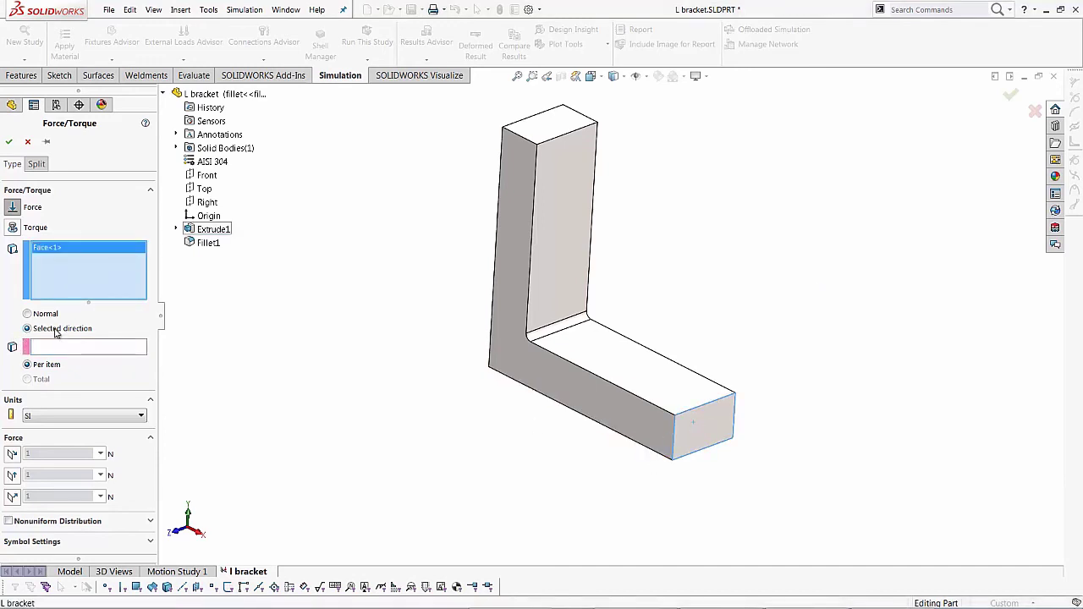
click(57, 349)
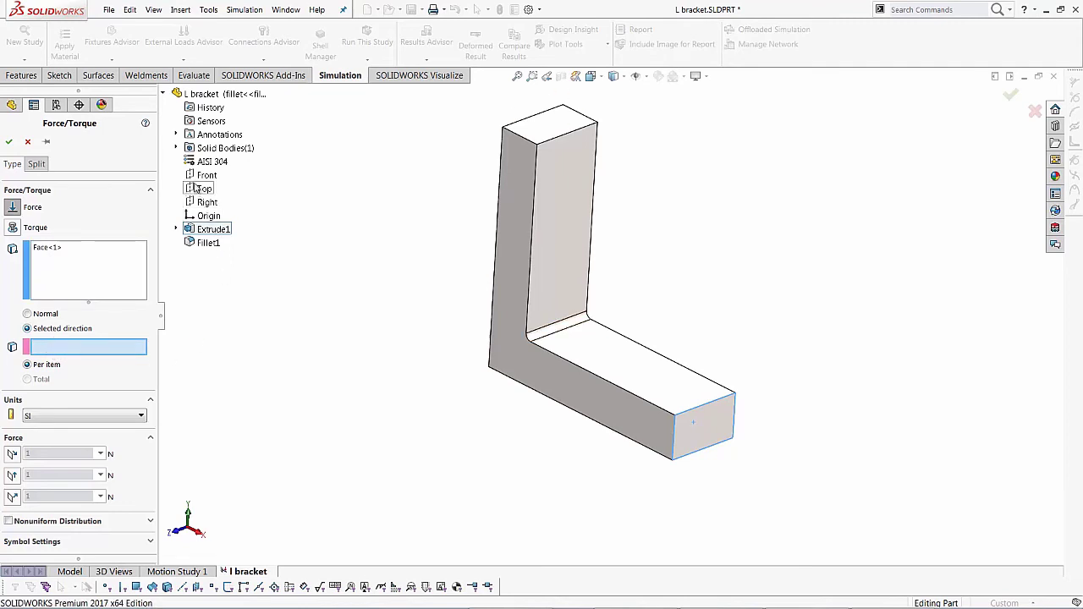
click(204, 177)
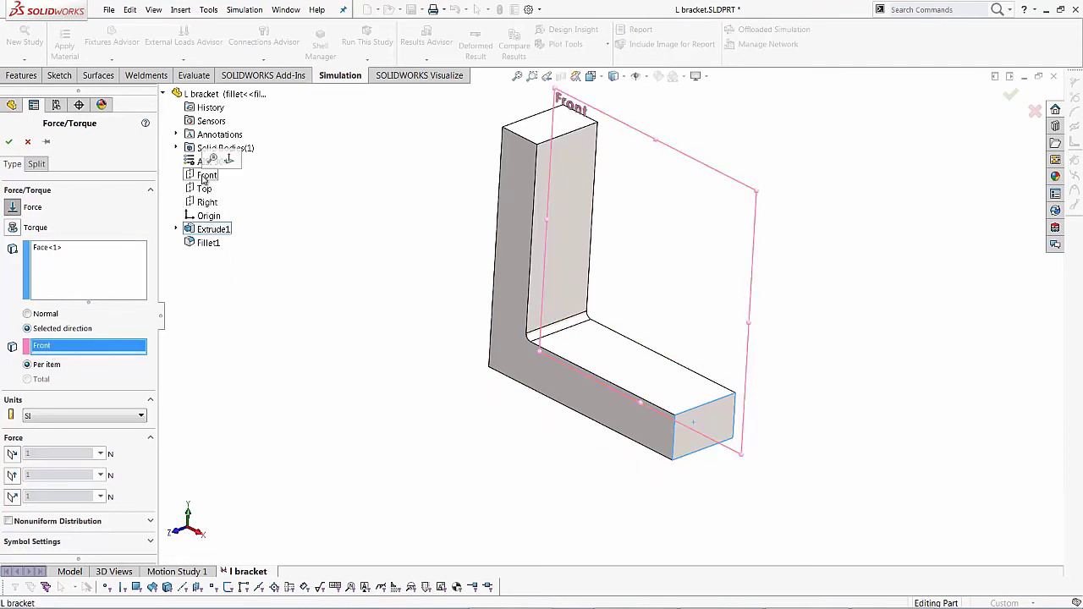